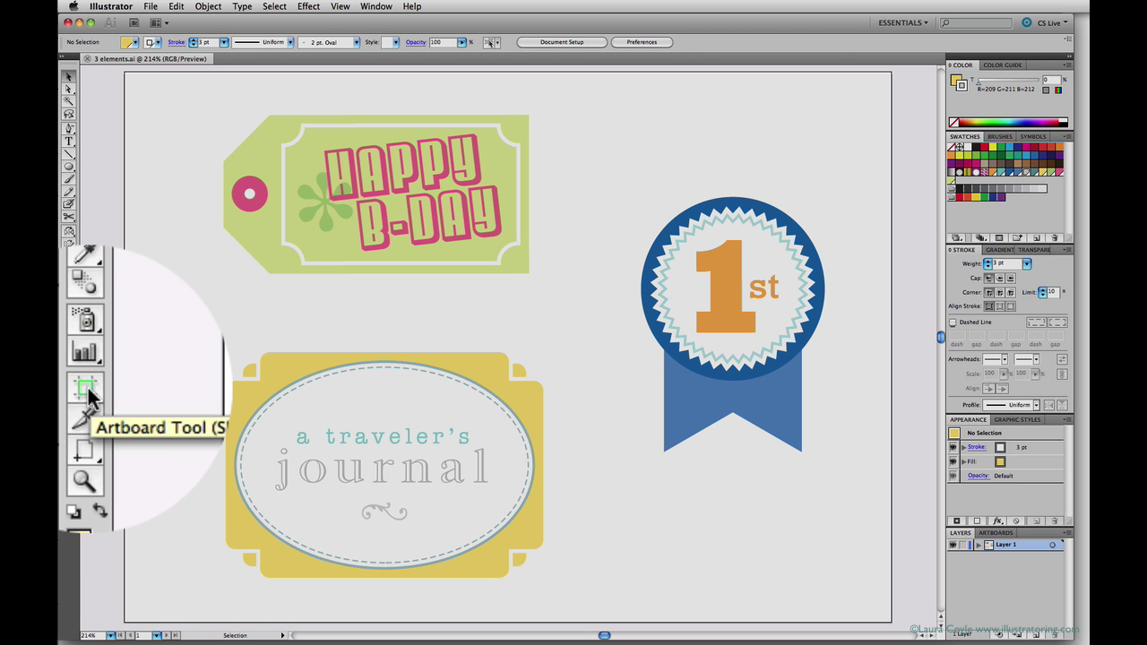
With the Artboard tool, pull Artboard 1's four edges in around the HAPPY B-DAY tag
left_click(68, 388)
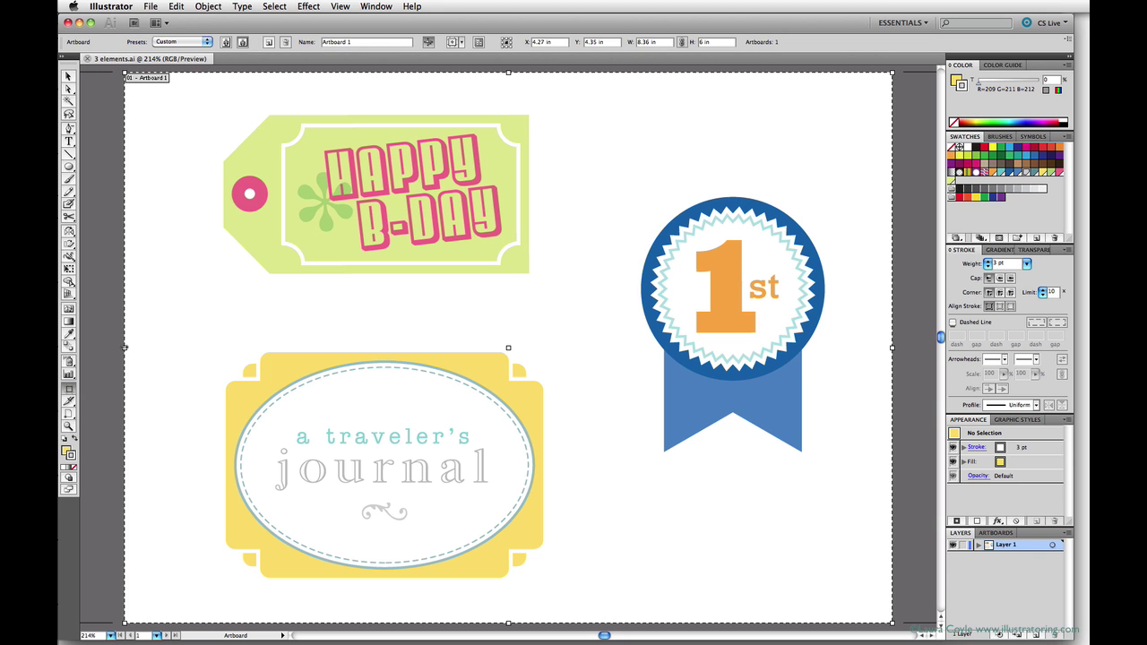
left_click_drag(125, 348, 208, 348)
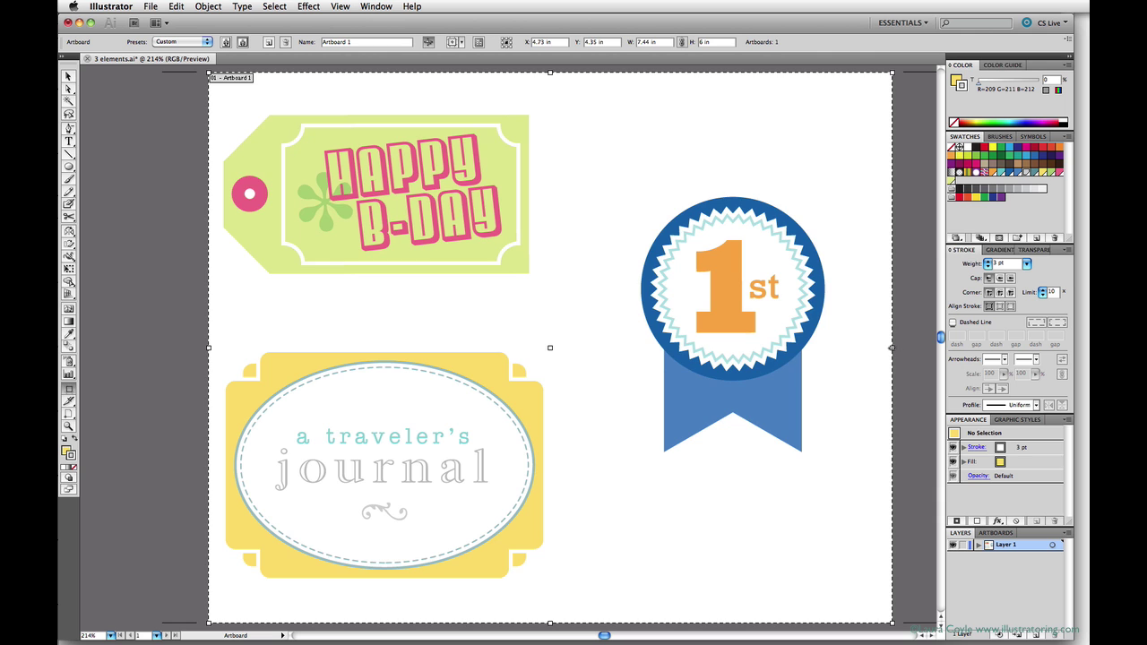
left_click_drag(894, 349, 541, 325)
left_click_drag(375, 621, 375, 286)
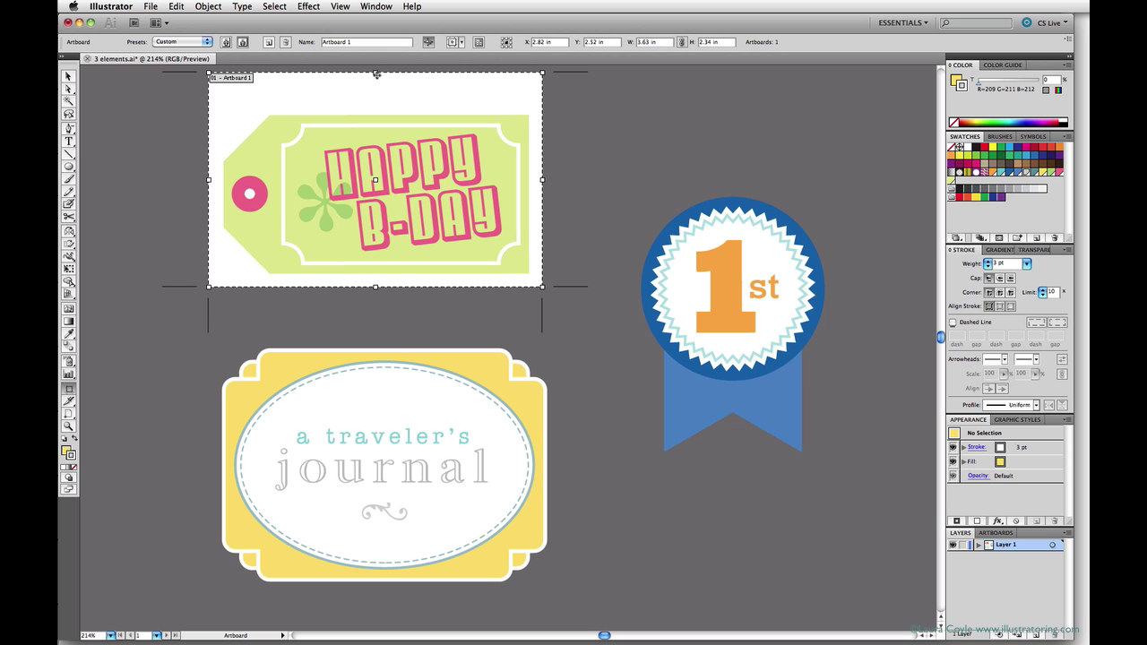
left_click_drag(376, 72, 376, 105)
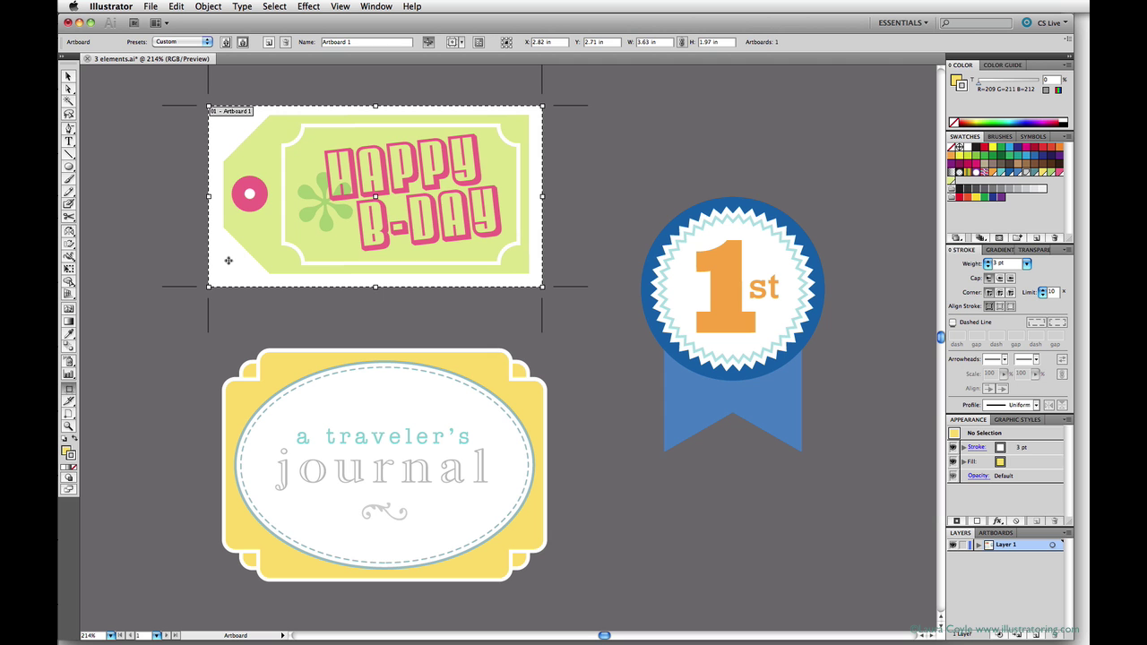
Toggle Move/Copy Artwork and center the 3.63 × 1.97 in artboard around the tag
left_click_drag(229, 258, 165, 287)
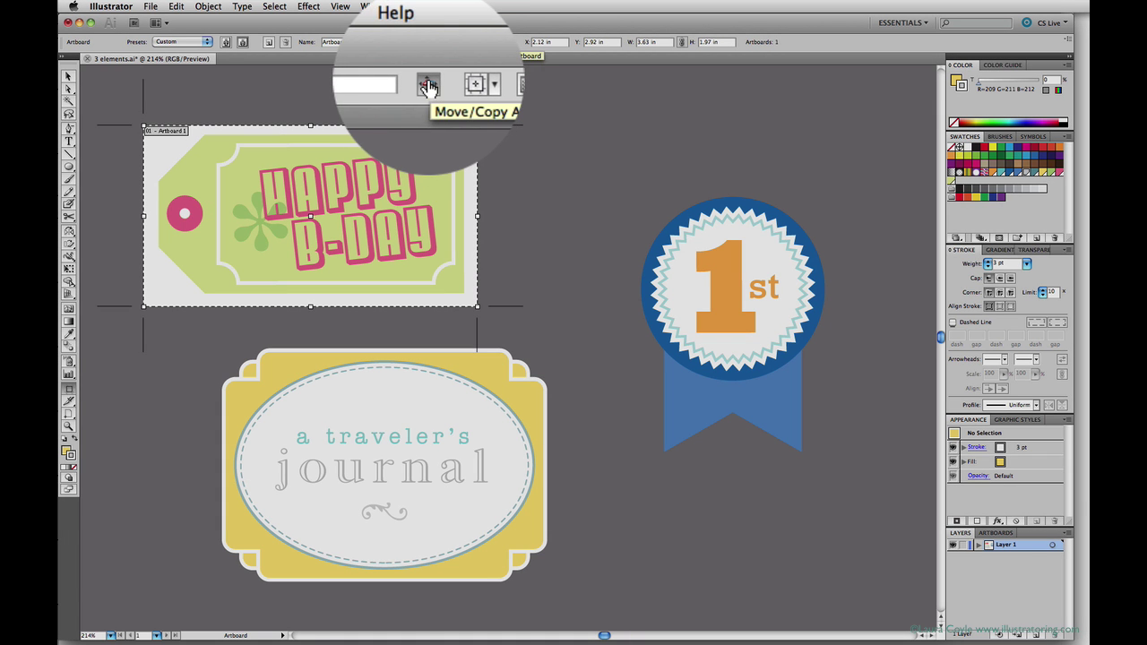
left_click(428, 42)
mouse_move(166, 280)
left_mouse_down()
mouse_move(189, 273)
mouse_move(135, 302)
mouse_move(160, 288)
left_mouse_up()
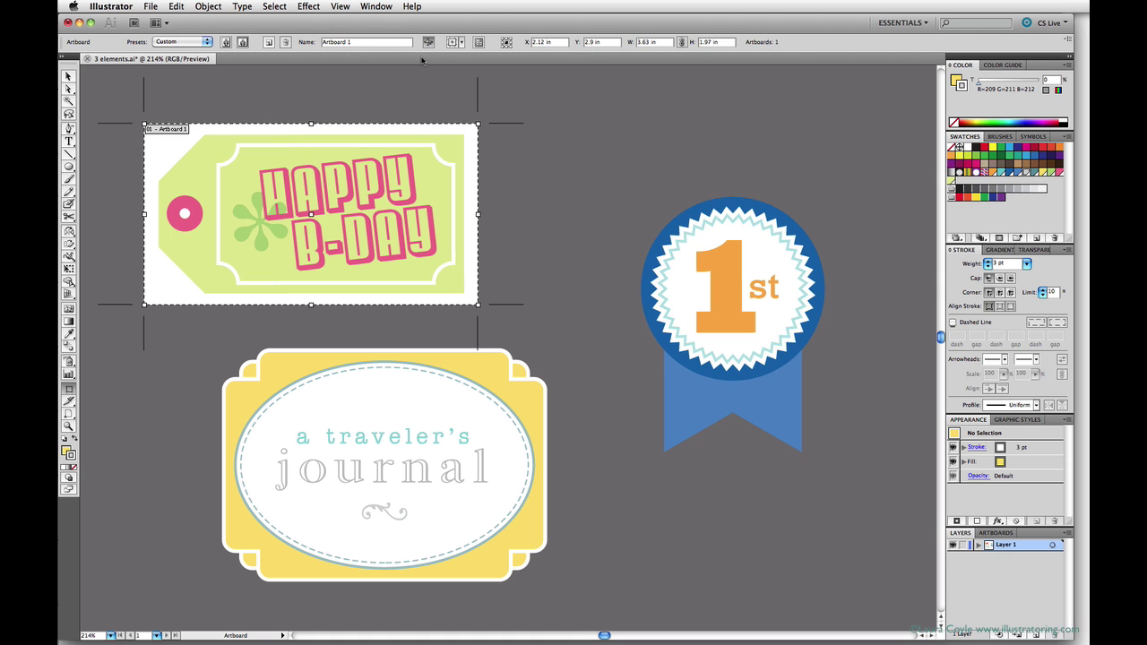
left_click_drag(244, 245, 324, 273)
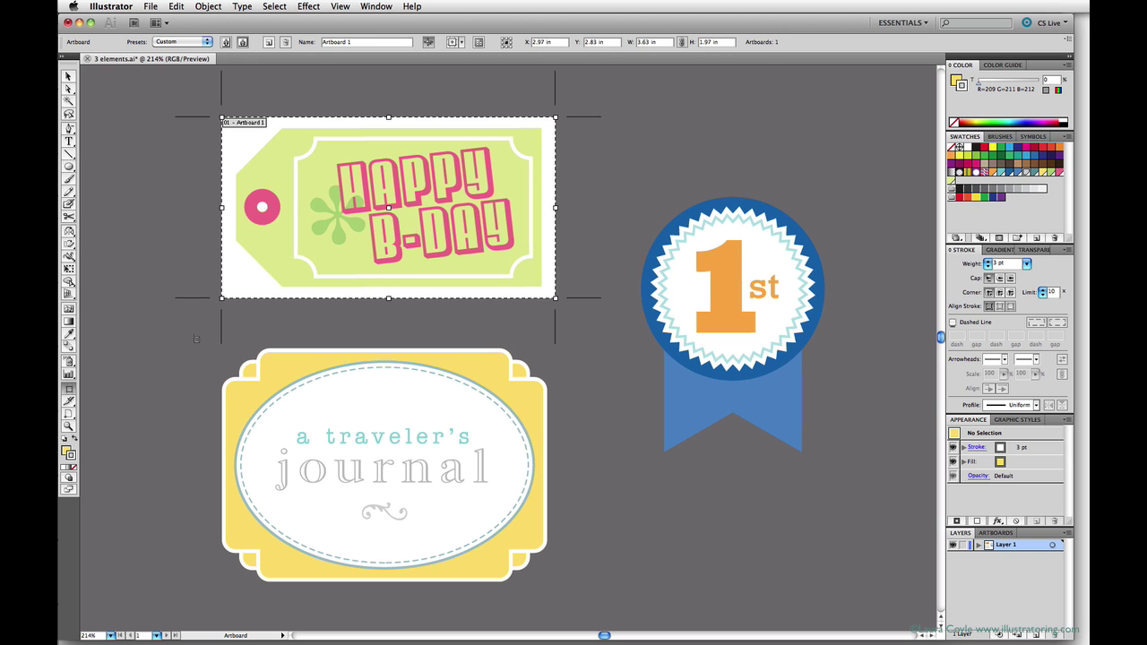
Draw Artboard 2 around the journal label and Artboard 3 (2.36 × 3.21 in) around the ribbon
left_click_drag(197, 335, 562, 593)
left_click_drag(196, 463, 206, 463)
left_click_drag(385, 333, 385, 337)
left_click_drag(563, 465, 559, 465)
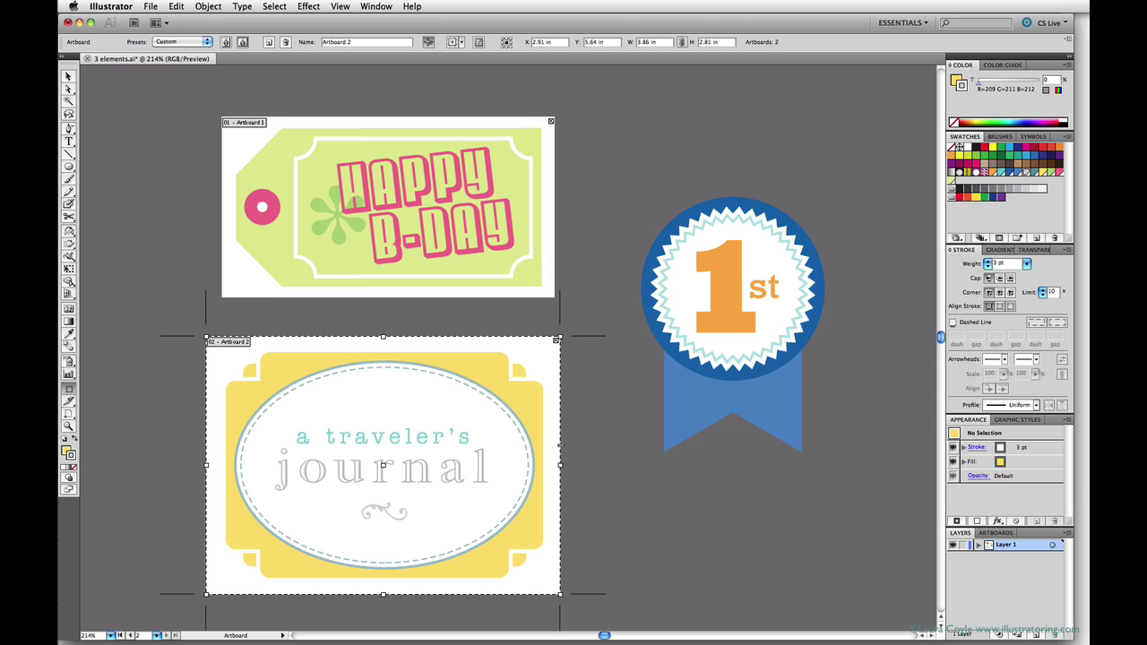
left_click_drag(624, 172, 842, 467)
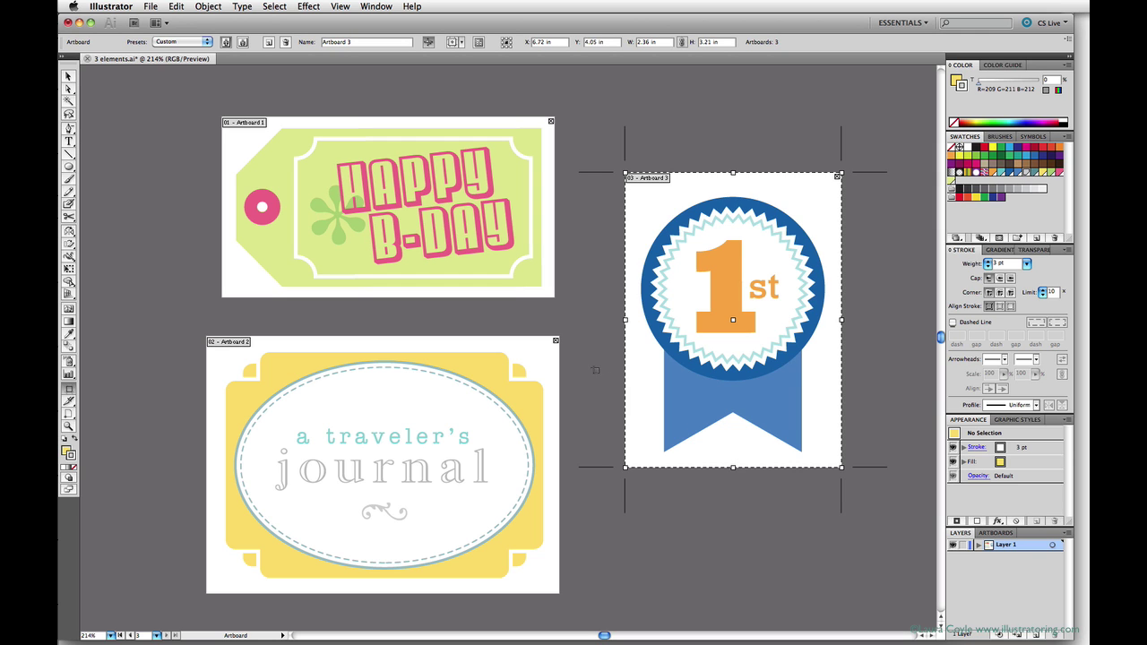
left_click_drag(541, 357, 542, 357)
Select the ribbon's artboard, delete it, then restore it with undo
left_click(645, 441)
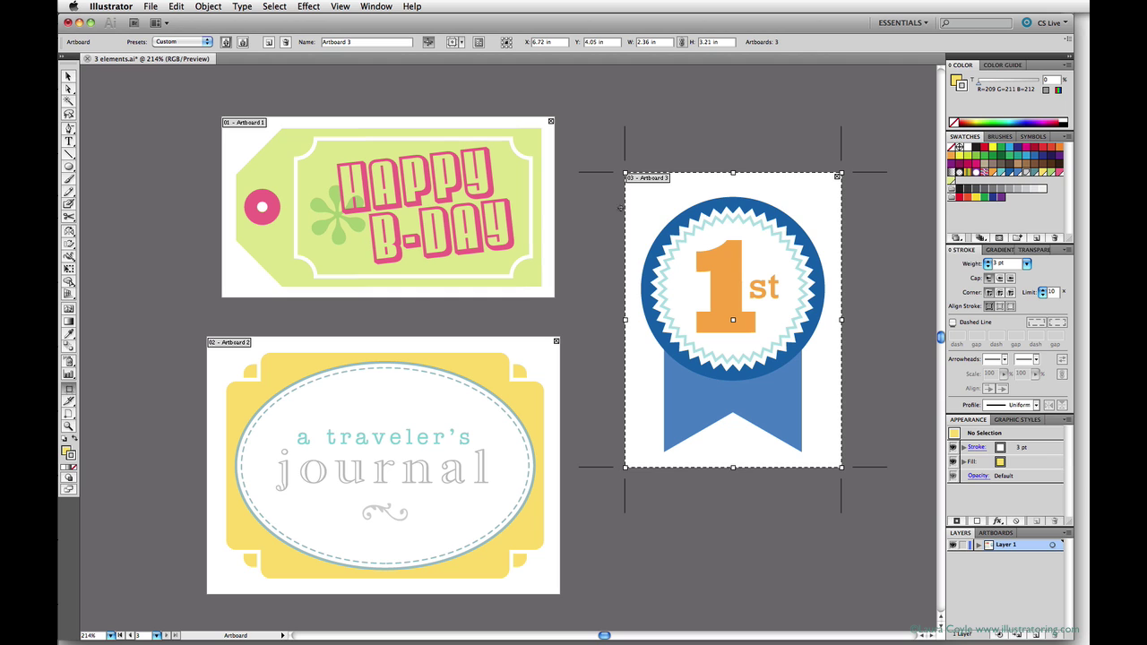
left_click(256, 128)
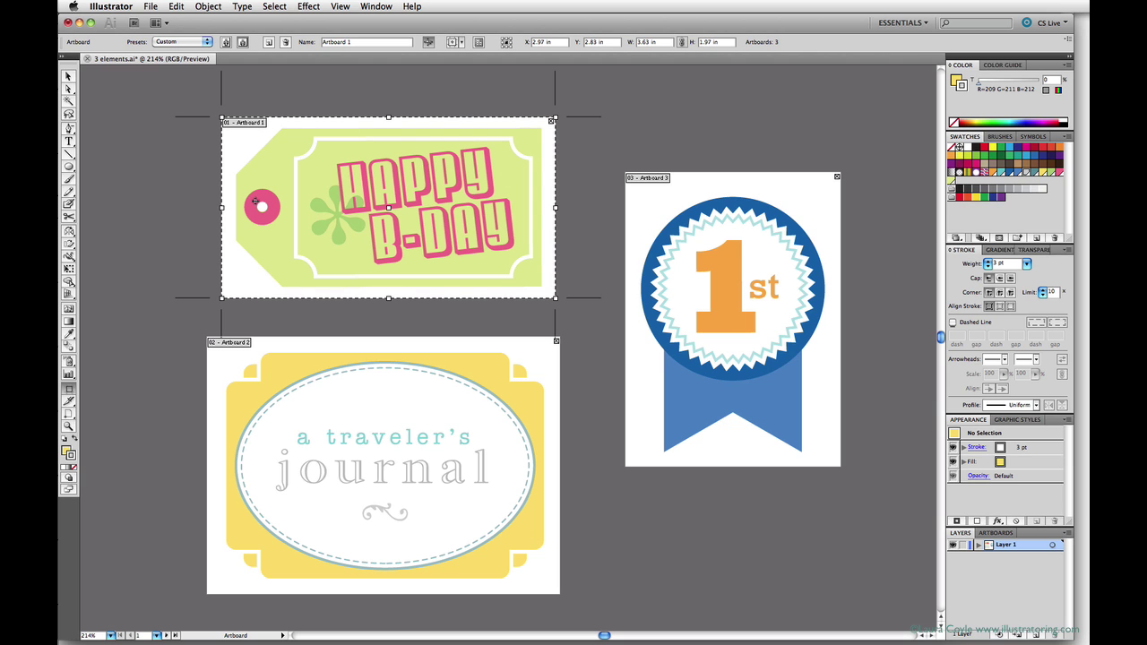
left_click(657, 186)
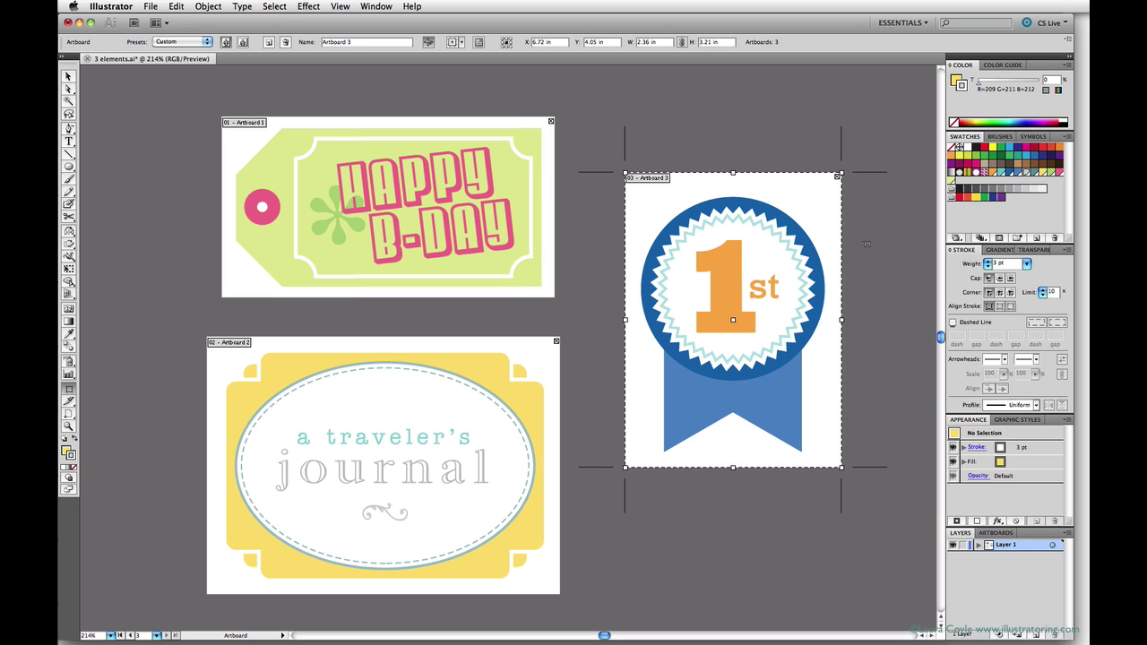
left_click(837, 177)
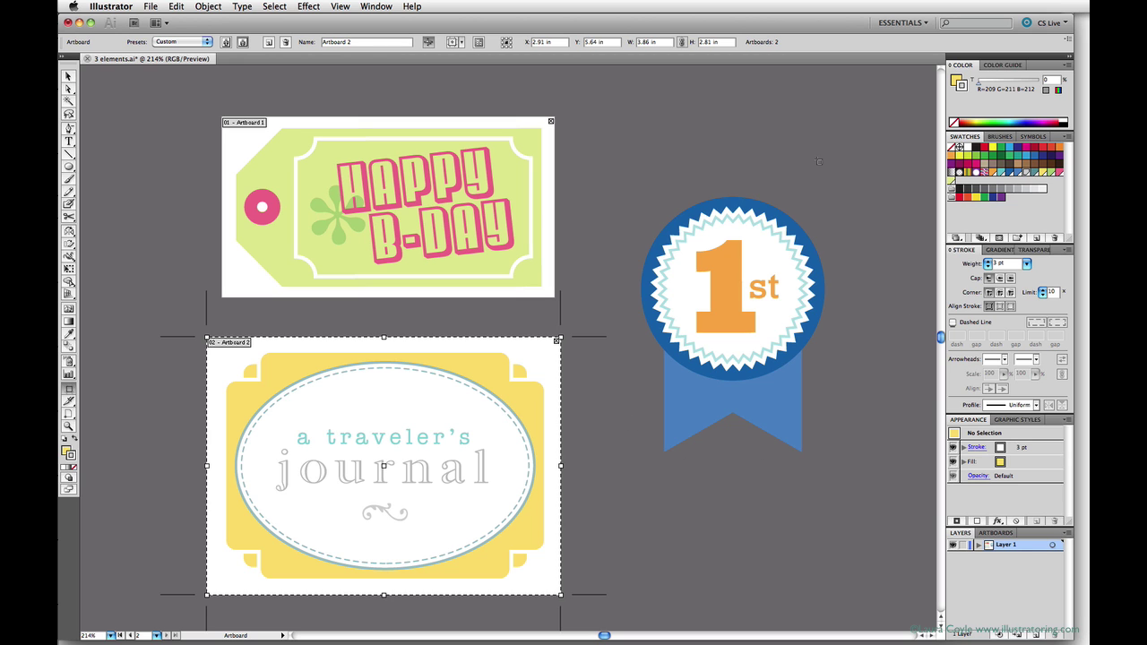
key("super+z")
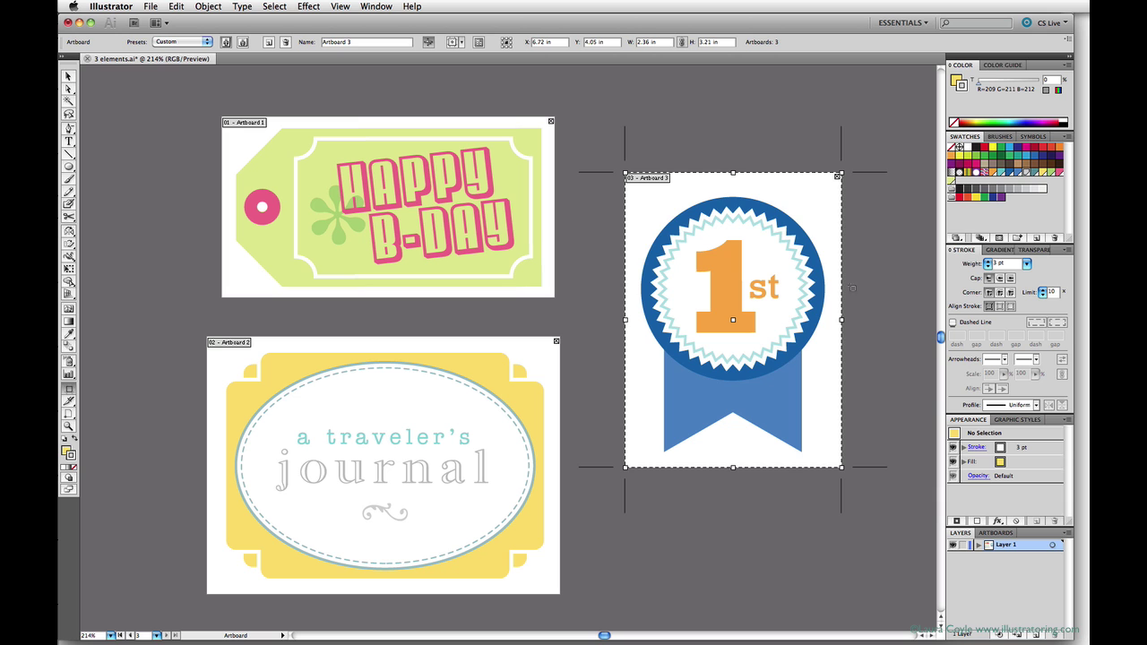
Tighten Artboard 3's right, top and bottom edges to 2.32 × 2.98 in around the ribbon
left_click_drag(840, 320, 837, 319)
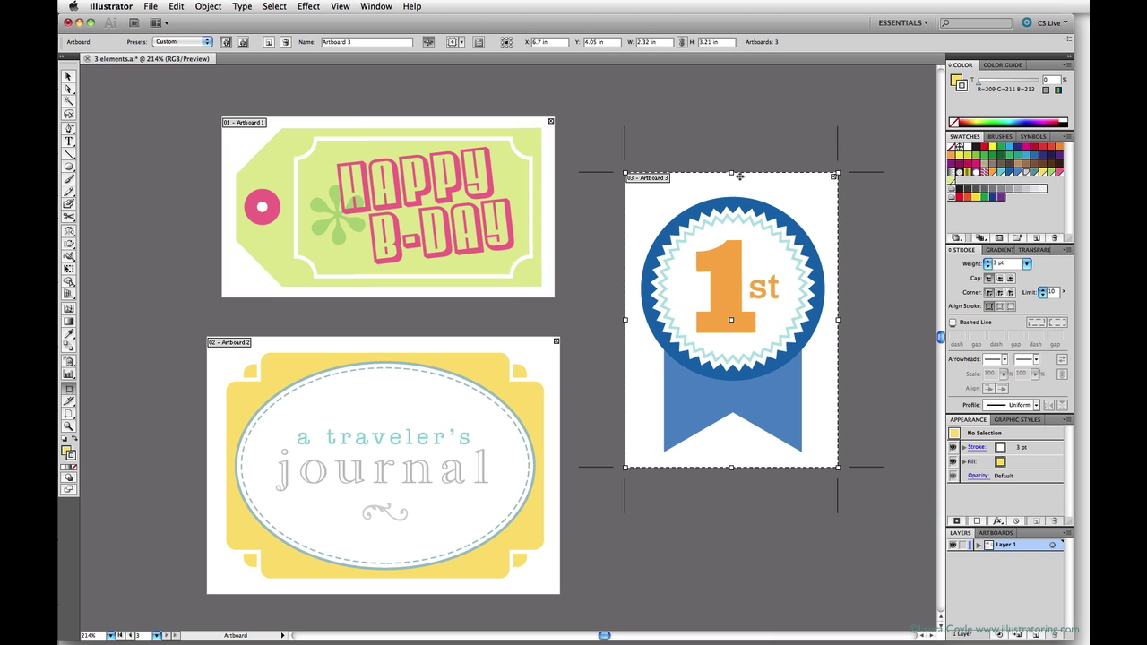
left_click_drag(739, 176, 742, 179)
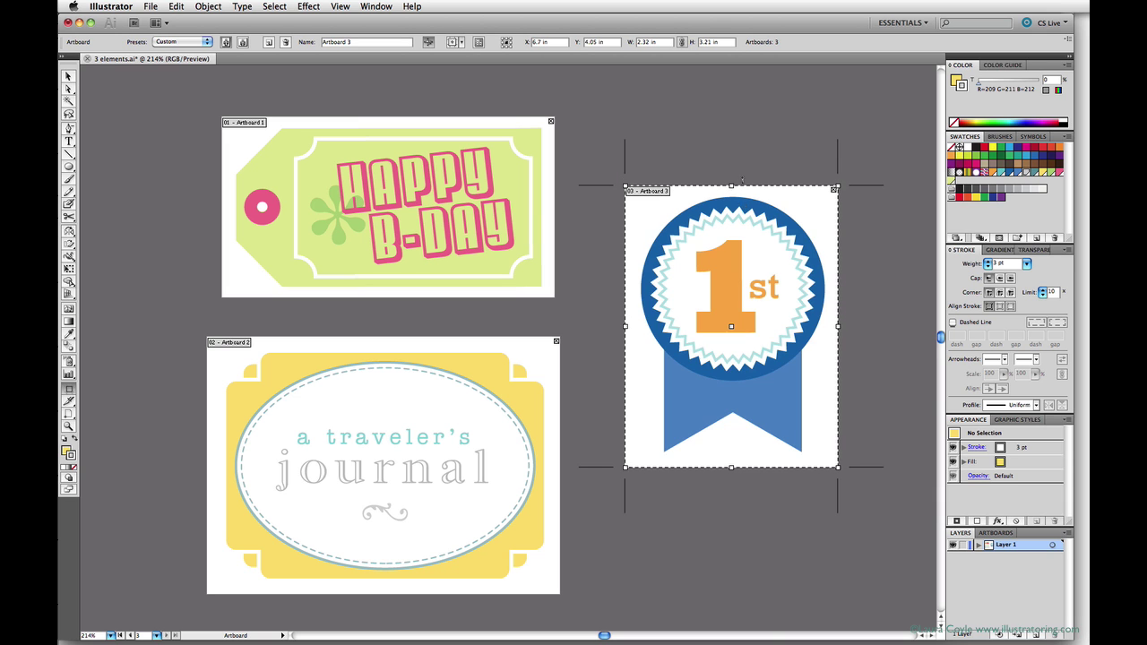
left_click_drag(731, 466, 731, 459)
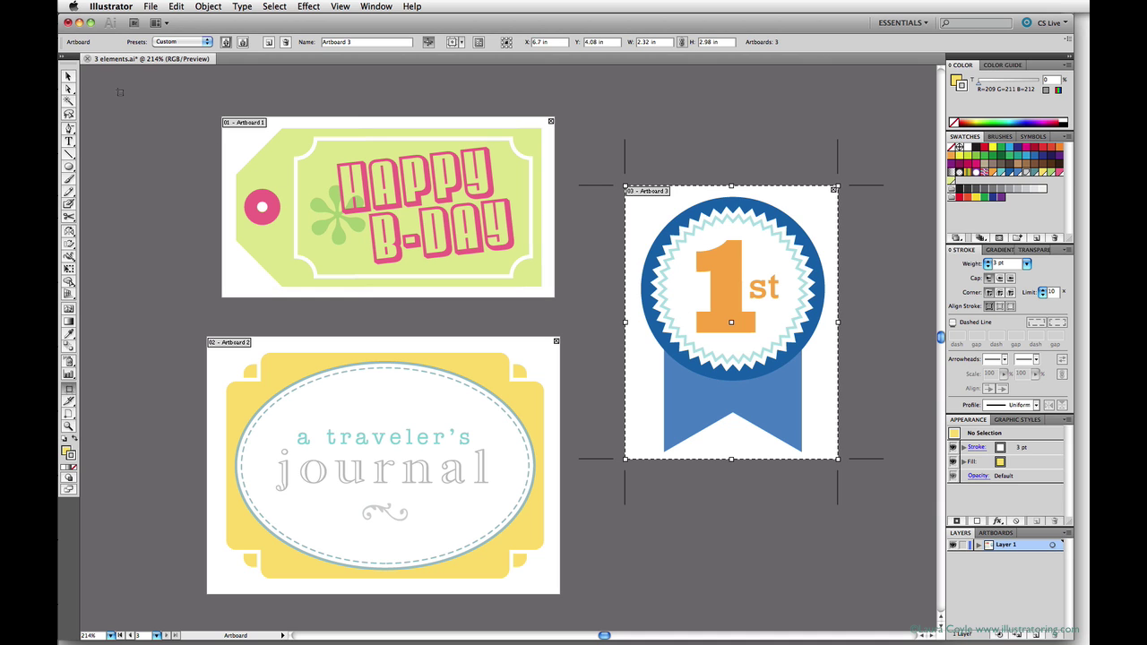
Switch back to the Selection tool and save the 3 elements.ai document
left_click(68, 77)
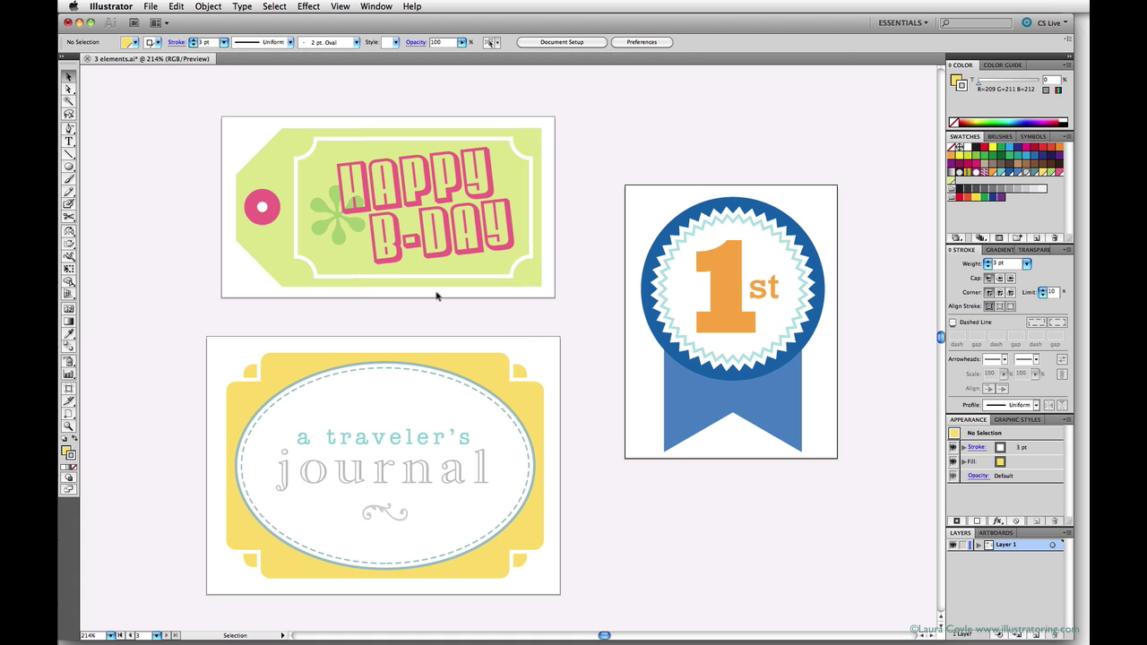
left_click(150, 6)
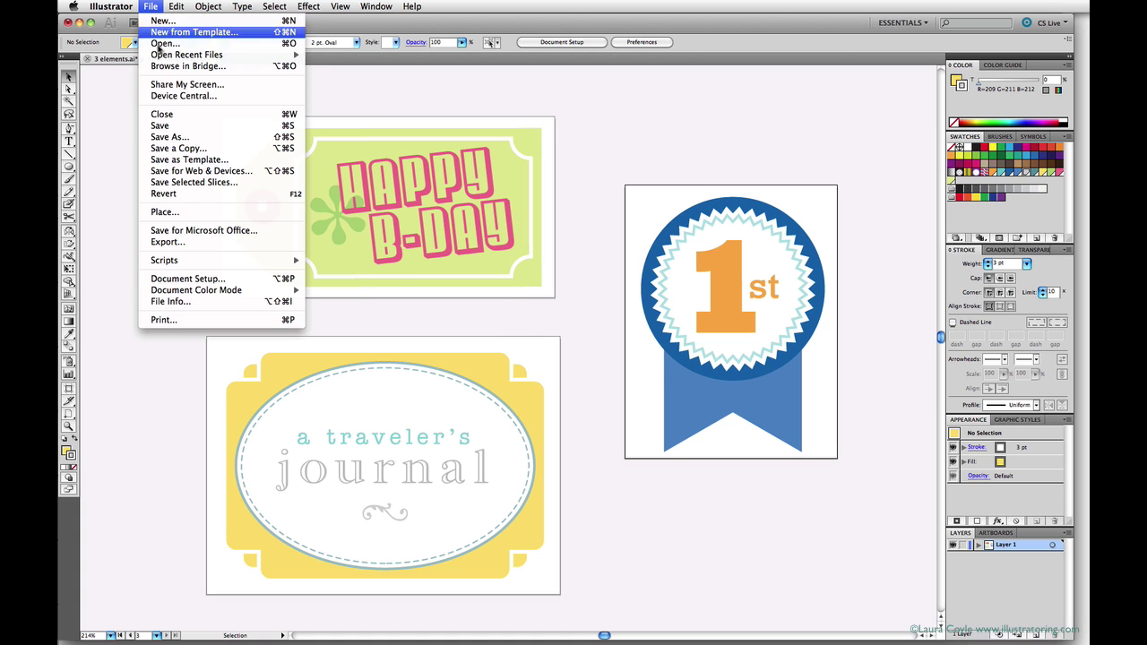
left_click(194, 127)
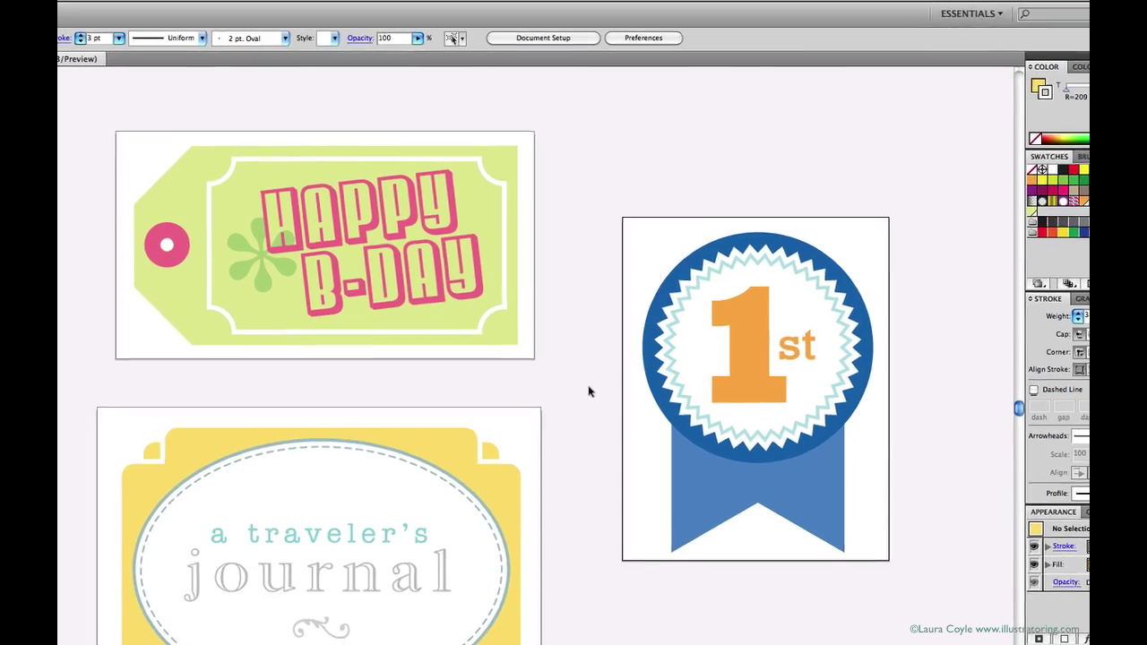
left_click(505, 335)
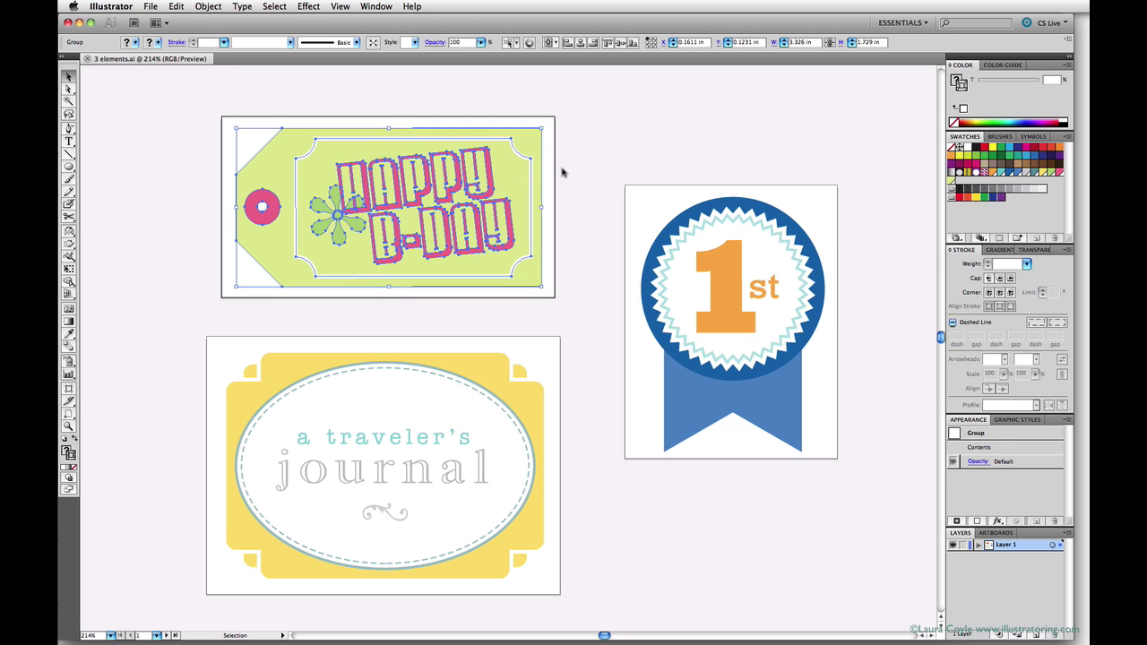
left_click(563, 170)
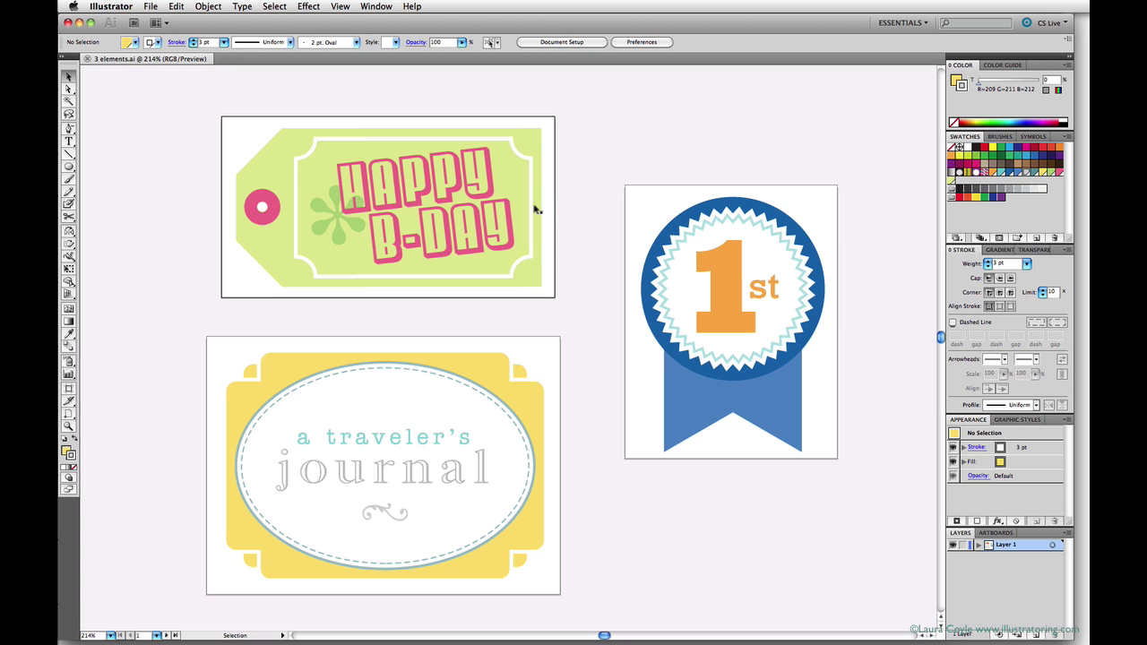
Export all artboards as separate PNG files into the lesson 7 export folder
left_click(150, 7)
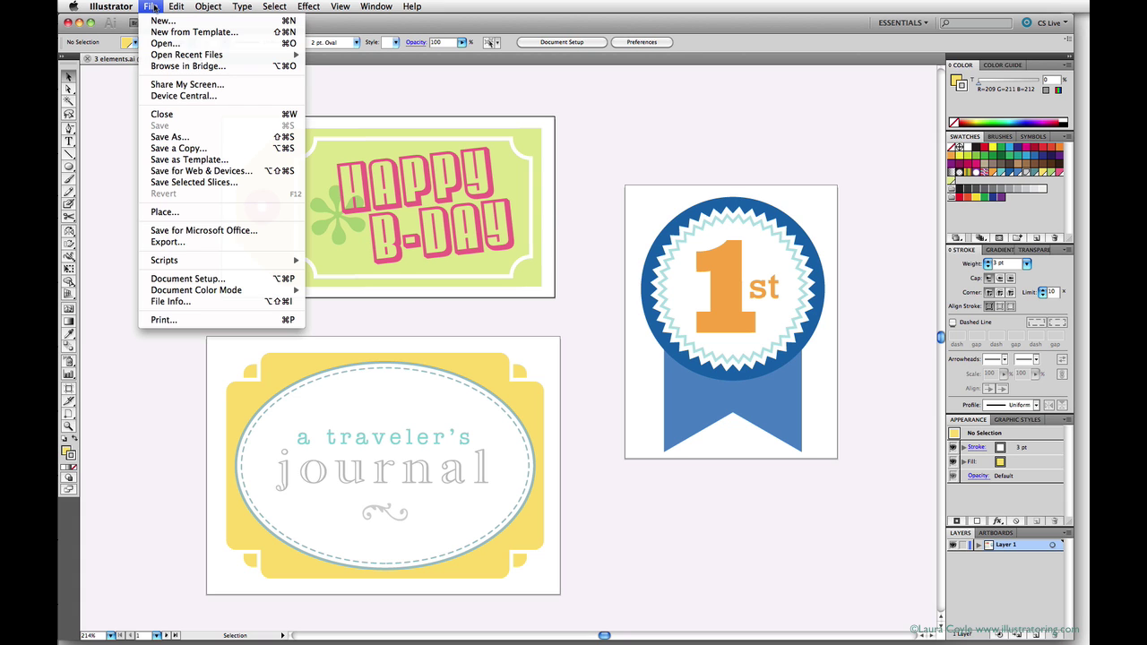
left_click(221, 243)
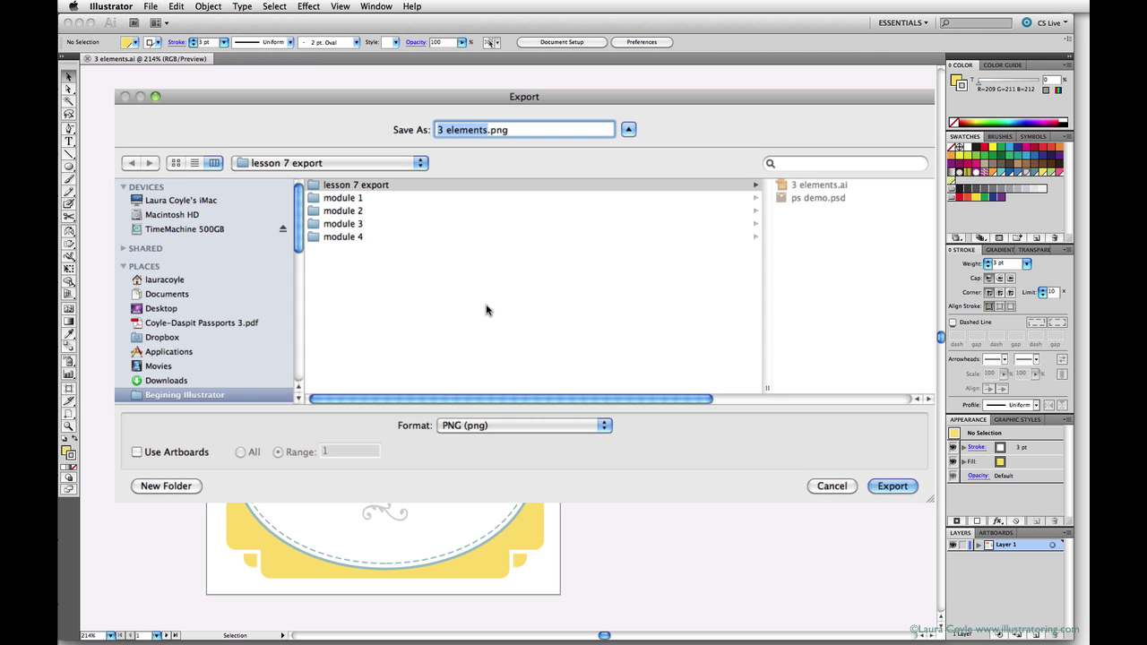
left_click(137, 451)
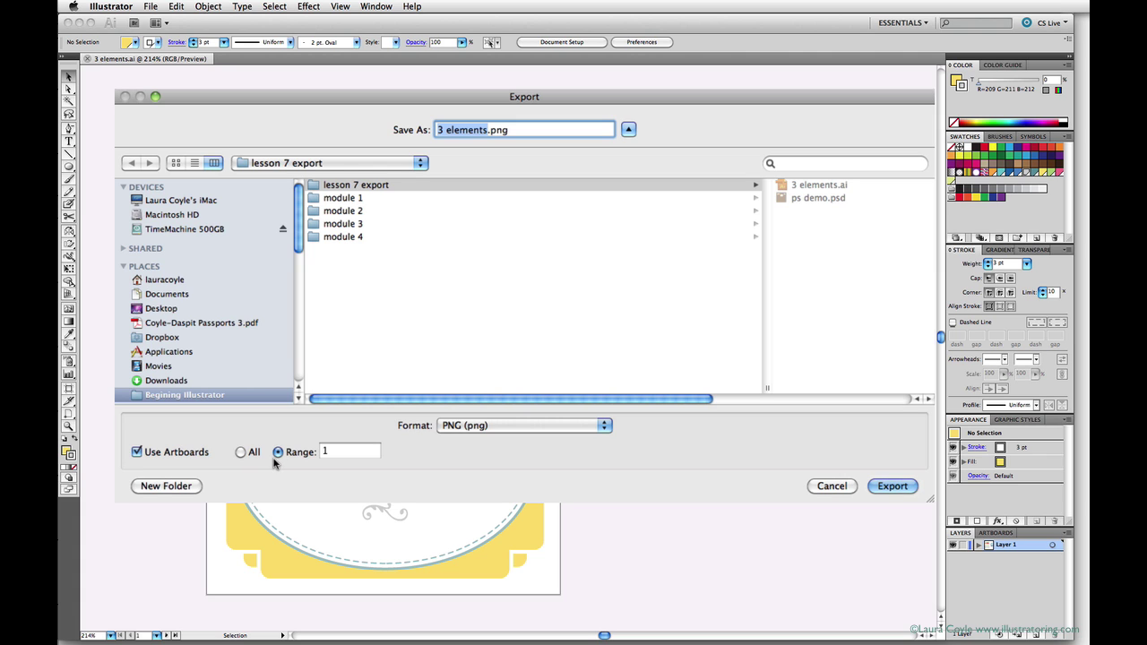
left_click(341, 454)
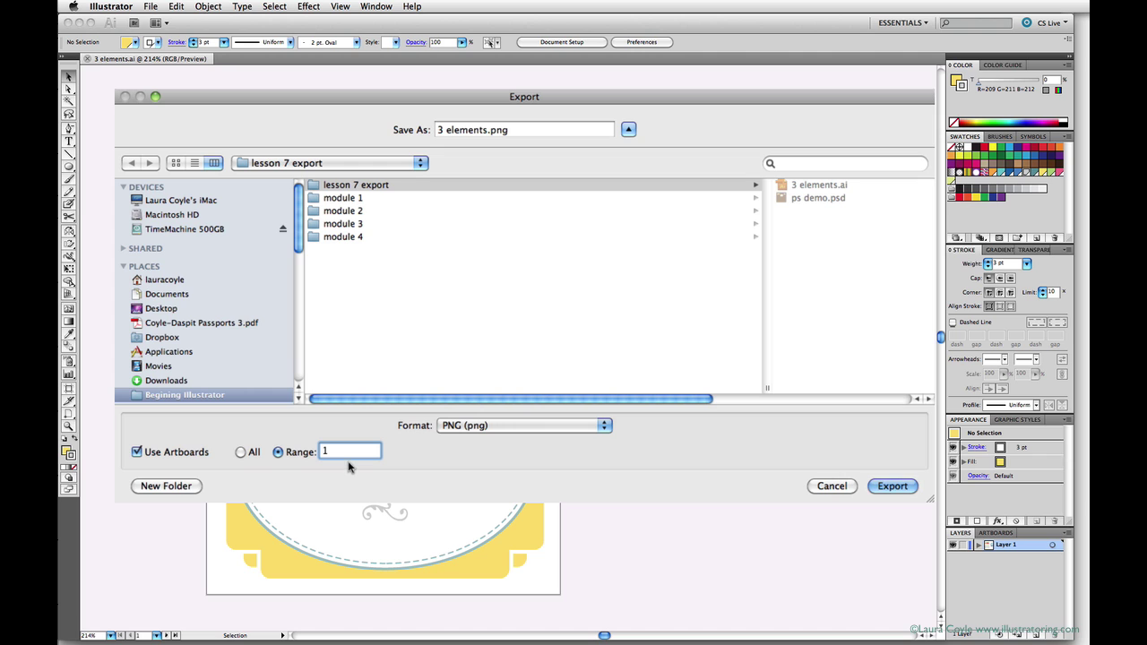
left_click(242, 452)
left_click(532, 426)
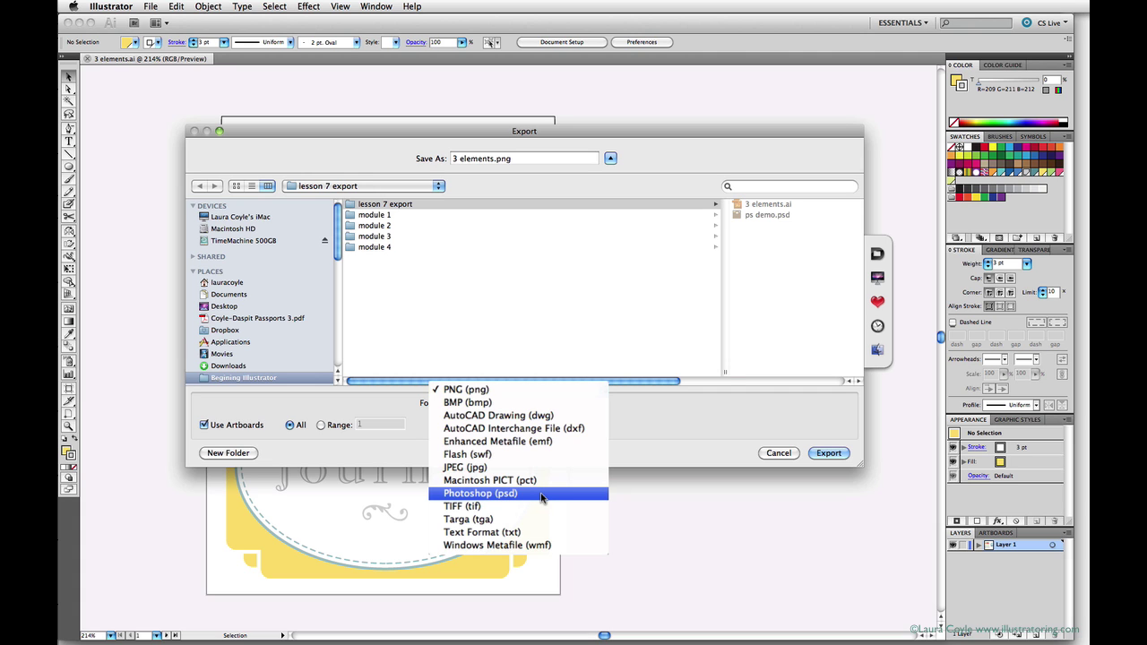
left_click(498, 392)
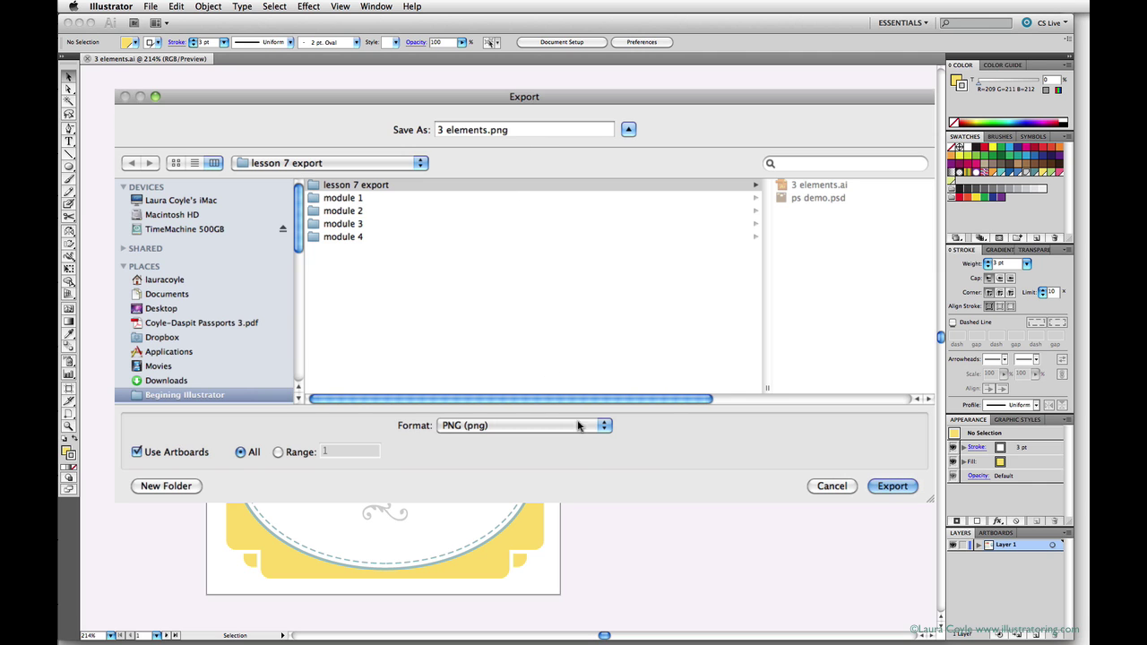
left_click(828, 459)
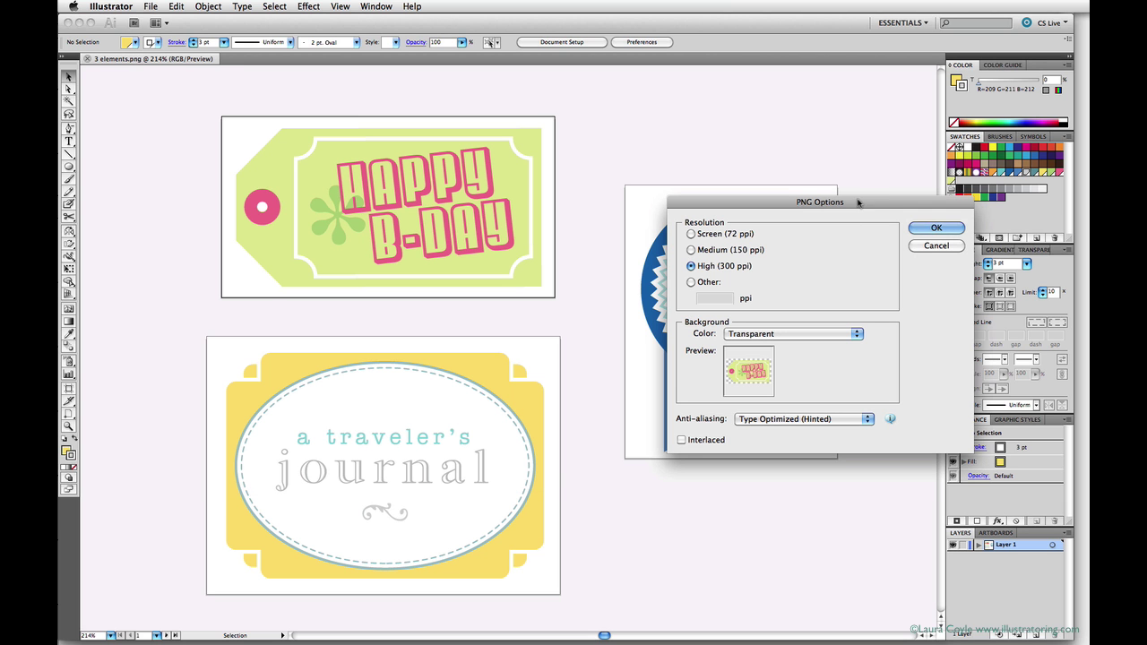
Accept PNG Options at High (300 ppi) with a Transparent background
left_click_drag(827, 201, 585, 143)
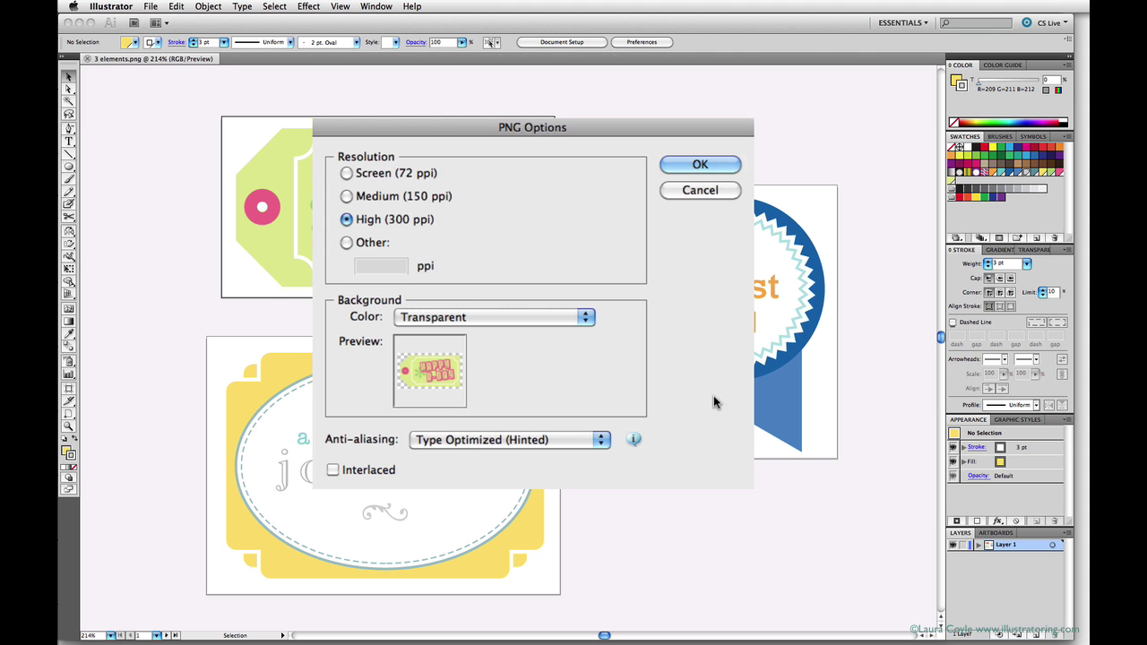
left_click(718, 165)
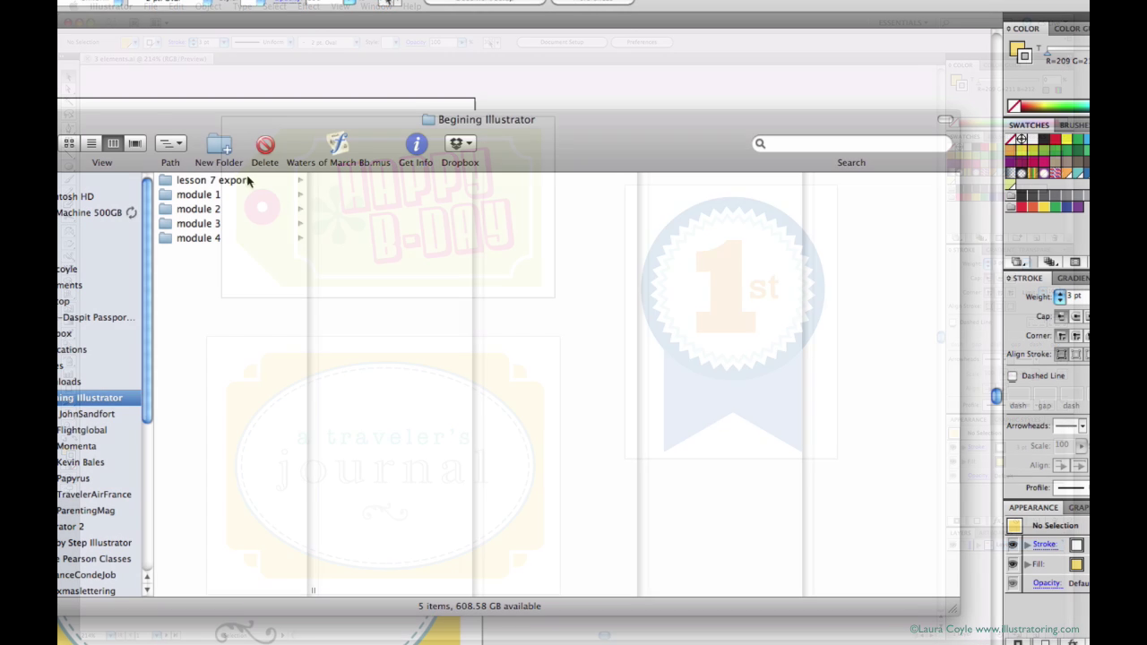
Quick Look 3 elements-01.png, then step through the other exported PNGs
left_click_drag(638, 149, 562, 176)
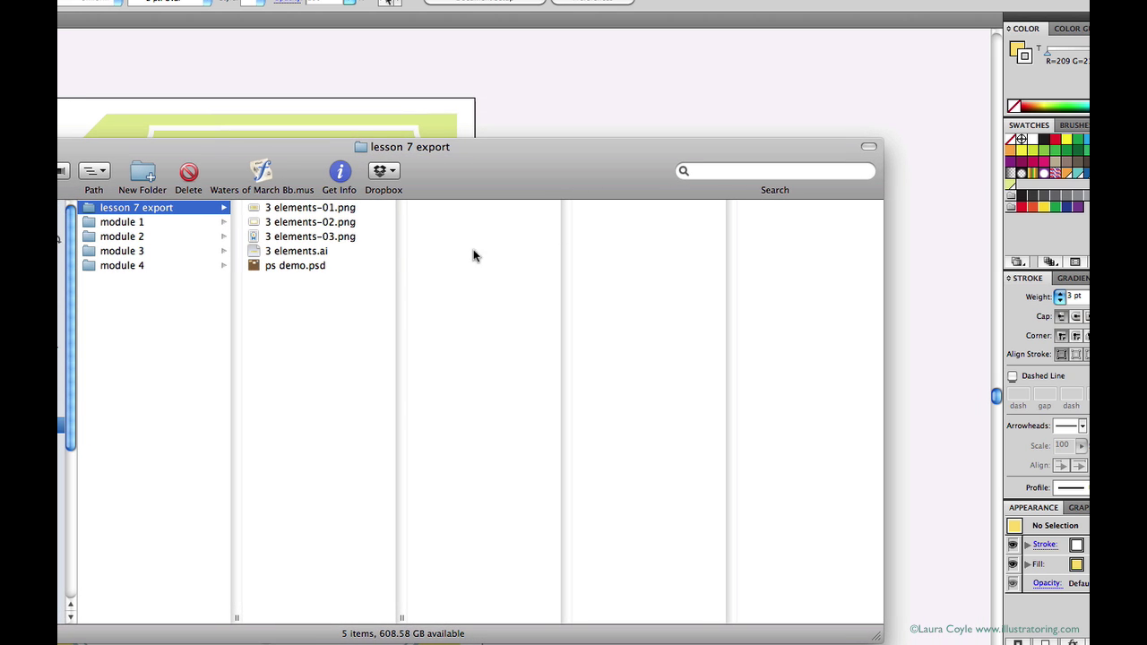
left_click(342, 210)
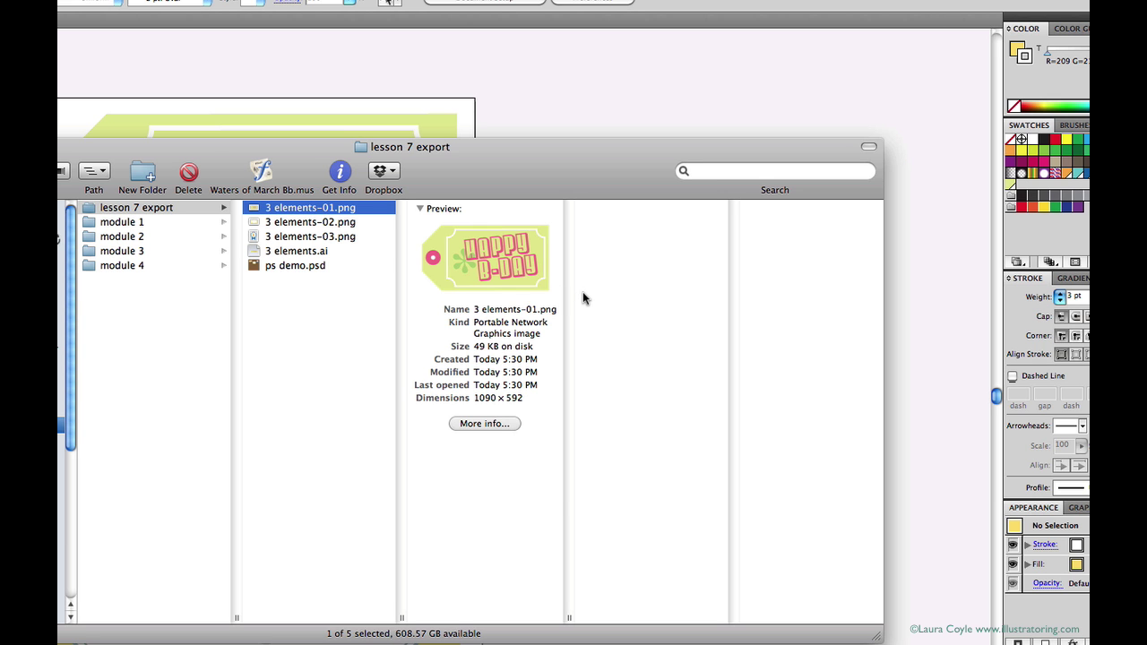
key("space")
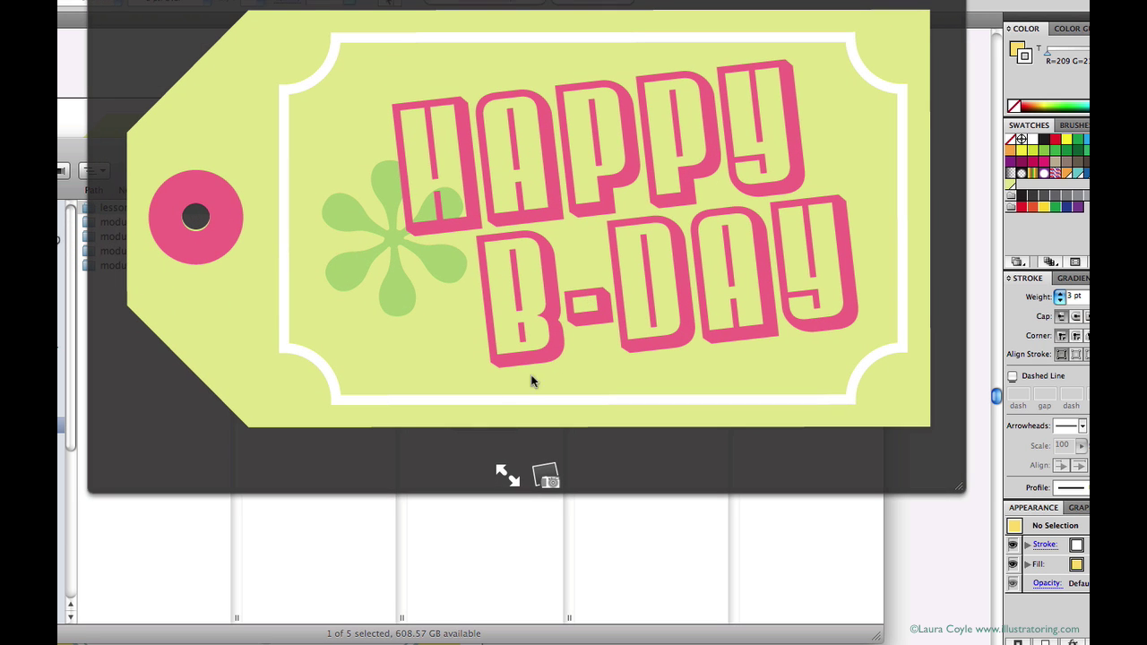
key("Down")
key("Down")
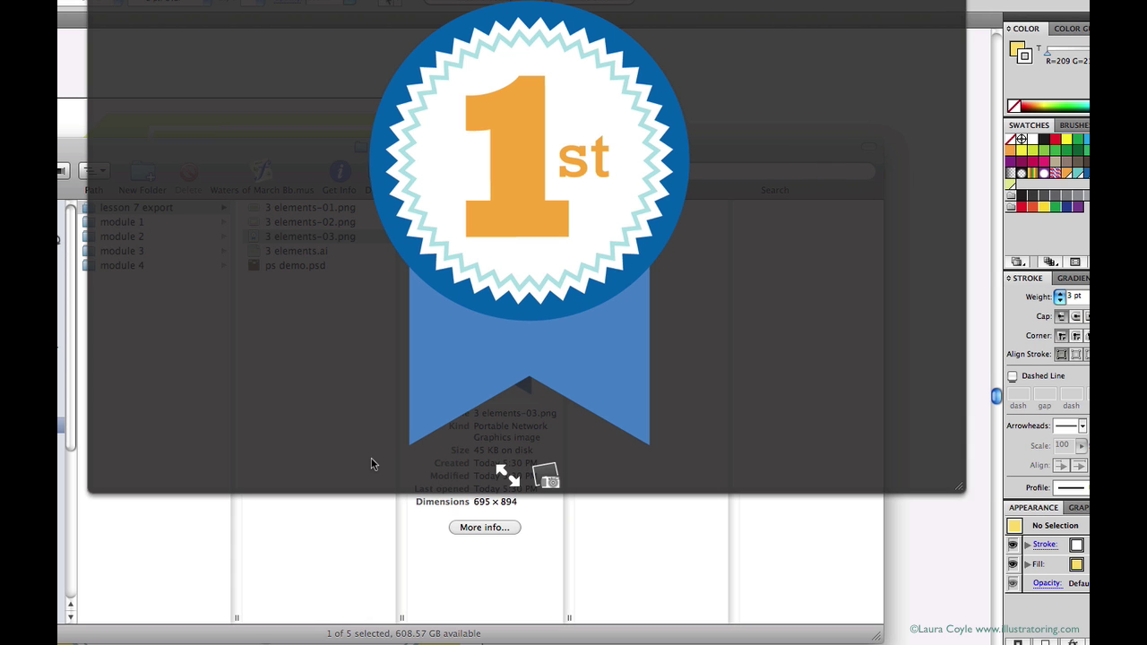